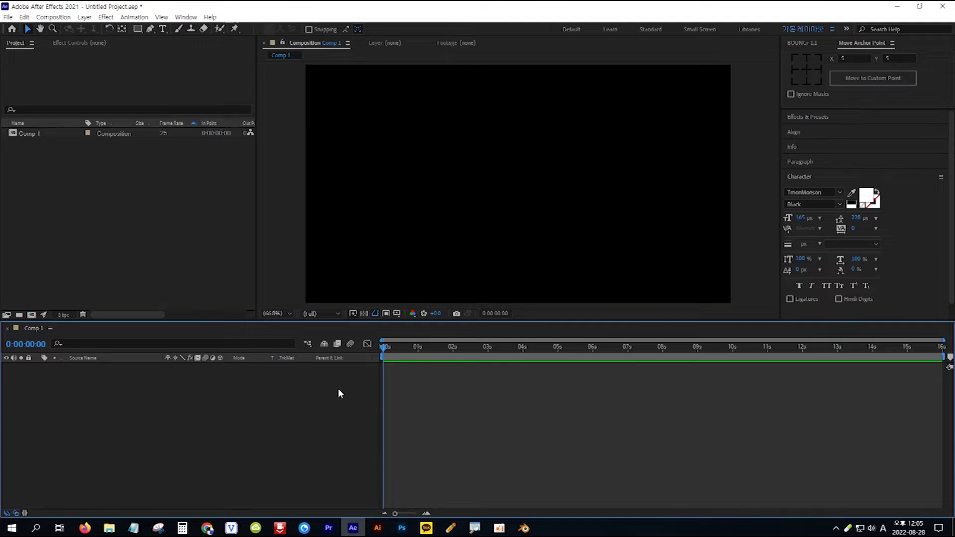
Step: Create a text layer reading HONGART in the middle of Comp 1
{"action": "left_click", "coordinate": [164, 28]}
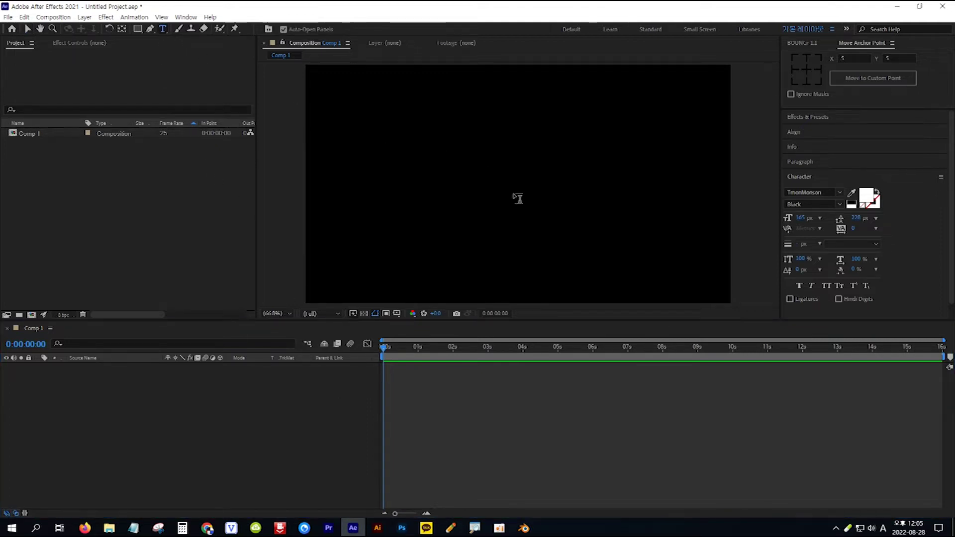
{"action": "left_click", "coordinate": [517, 198]}
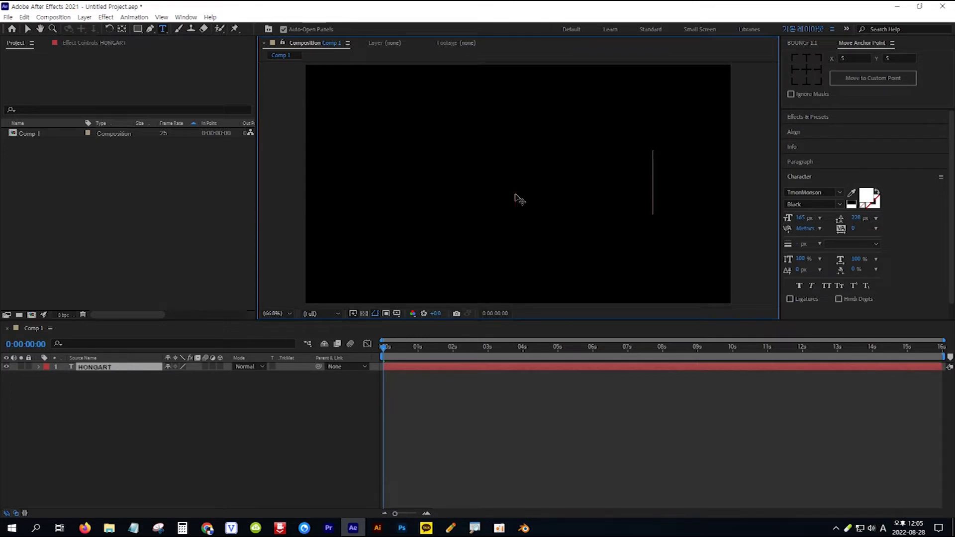
{"action": "type", "text": "HONGART"}
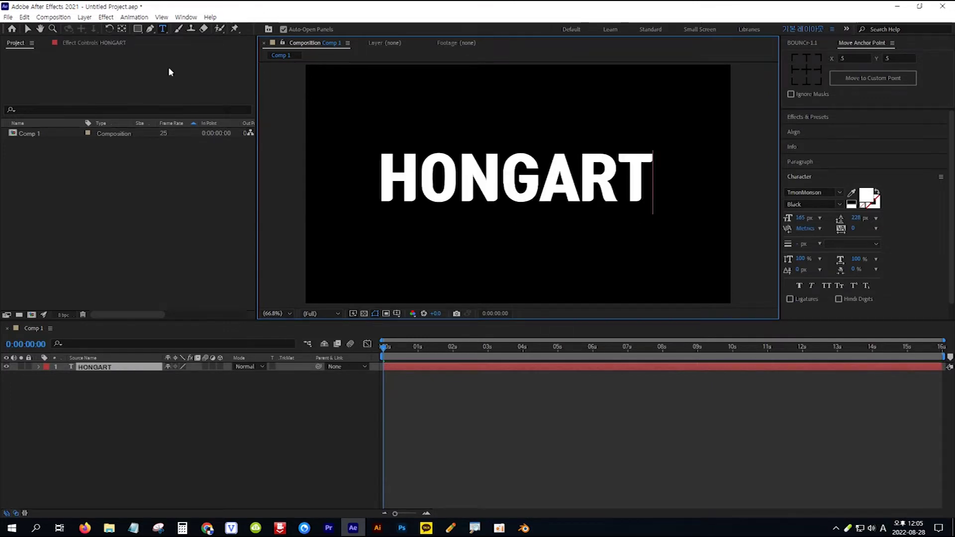
{"action": "left_click", "coordinate": [28, 31]}
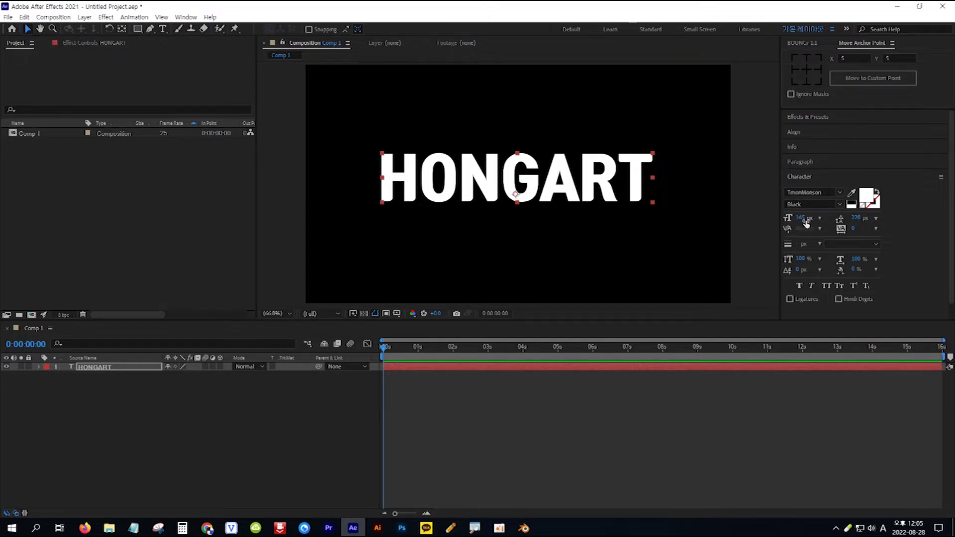
Step: Give the HONGART text a black 000000 fill and a white stroke
{"action": "left_click", "coordinate": [867, 197]}
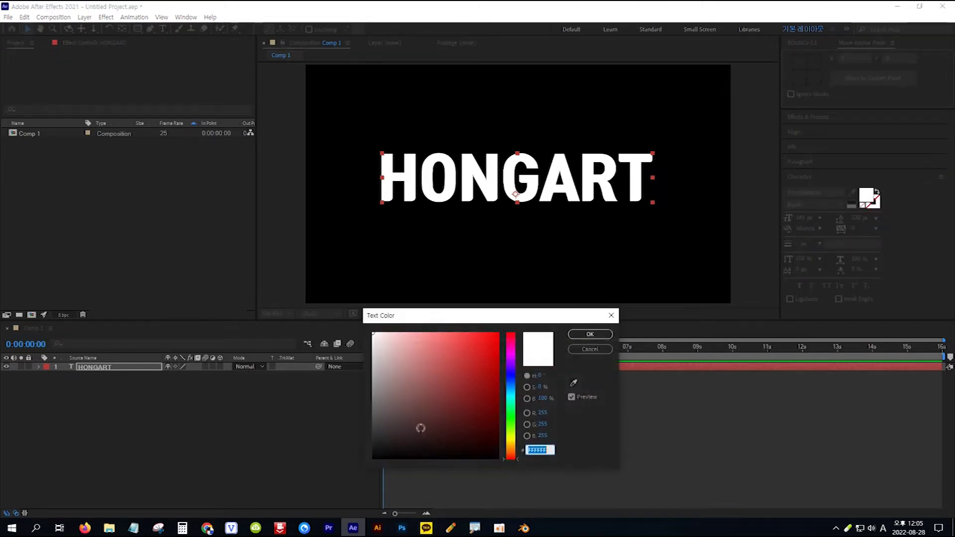
{"action": "left_click_drag", "start_coordinate": [386, 449], "coordinate": [363, 469]}
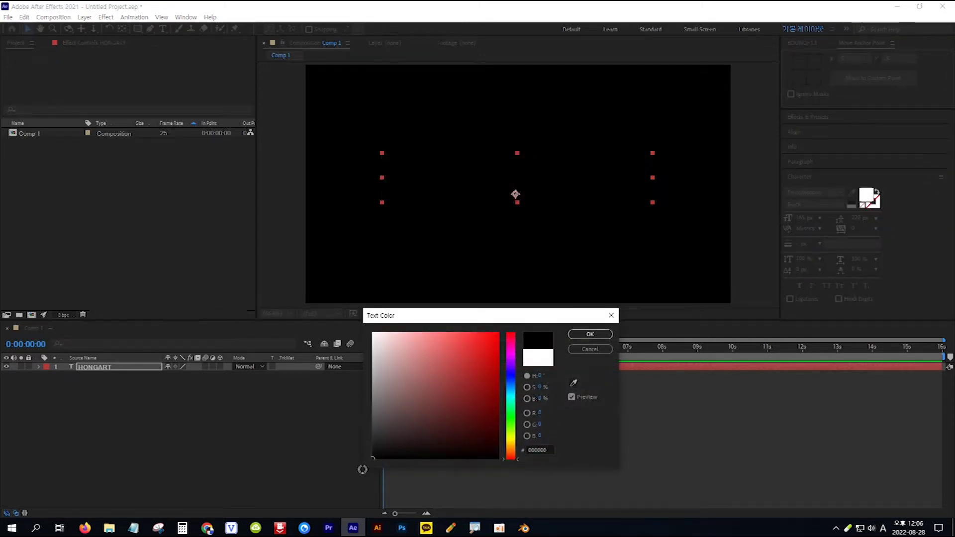
{"action": "left_click", "coordinate": [589, 334]}
{"action": "left_click", "coordinate": [876, 206]}
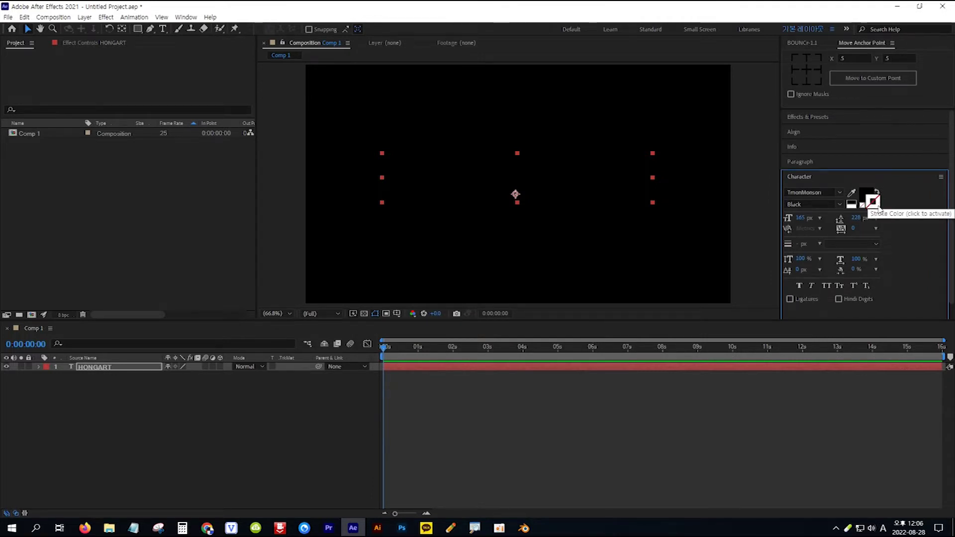
{"action": "left_click", "coordinate": [852, 204]}
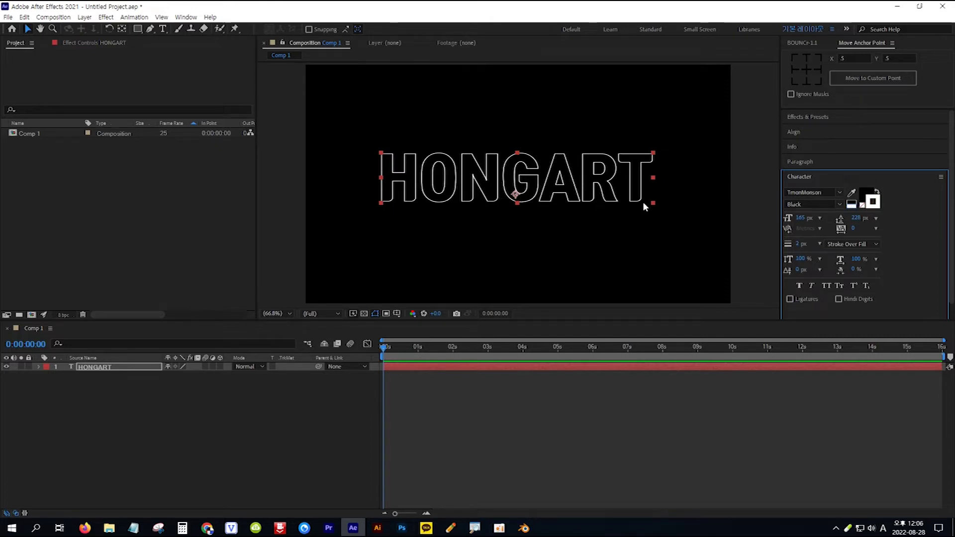
Step: Centre the HONGART text horizontally and vertically in the composition
{"action": "left_click", "coordinate": [818, 131]}
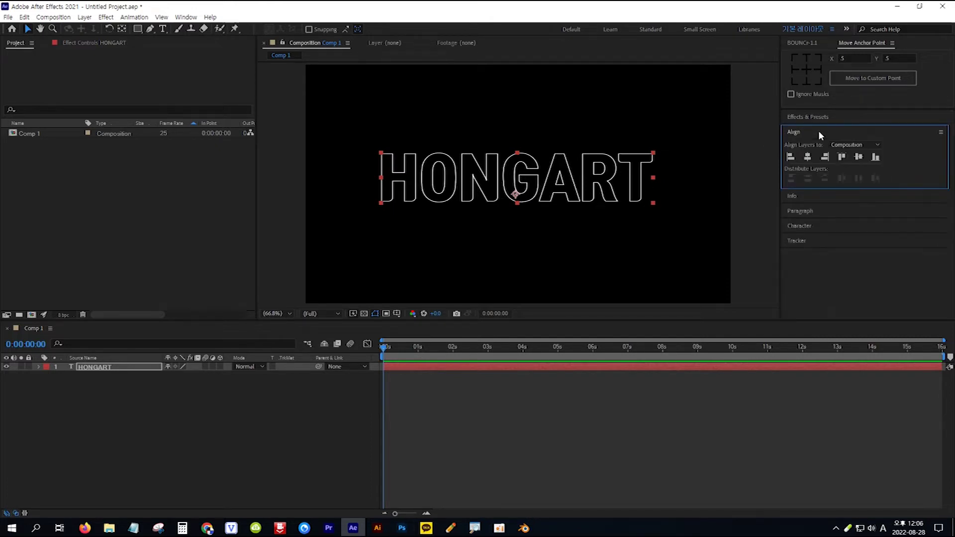
{"action": "left_click", "coordinate": [808, 156]}
{"action": "left_click", "coordinate": [859, 156]}
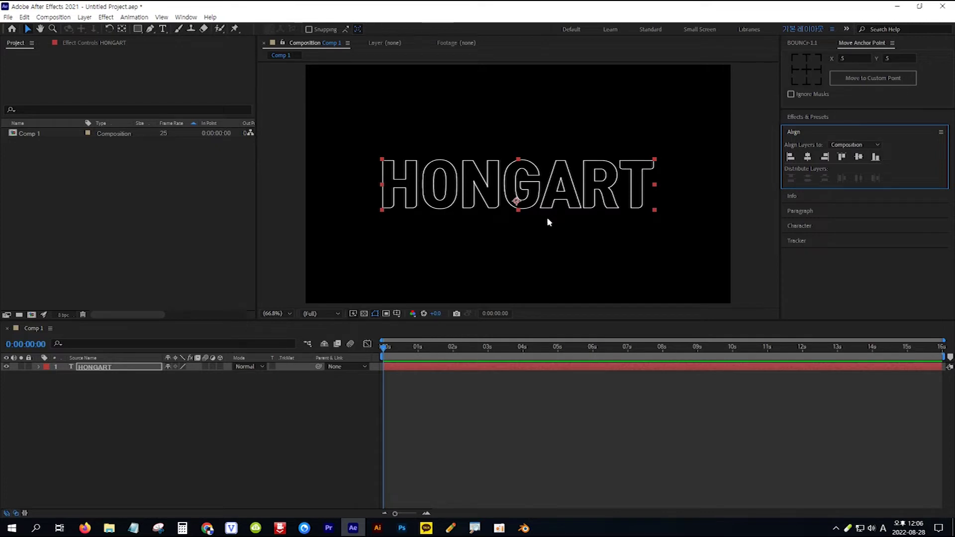
Step: Draw a region of interest tightly around the HONGART text and crop the composition to it
{"action": "left_click", "coordinate": [386, 314]}
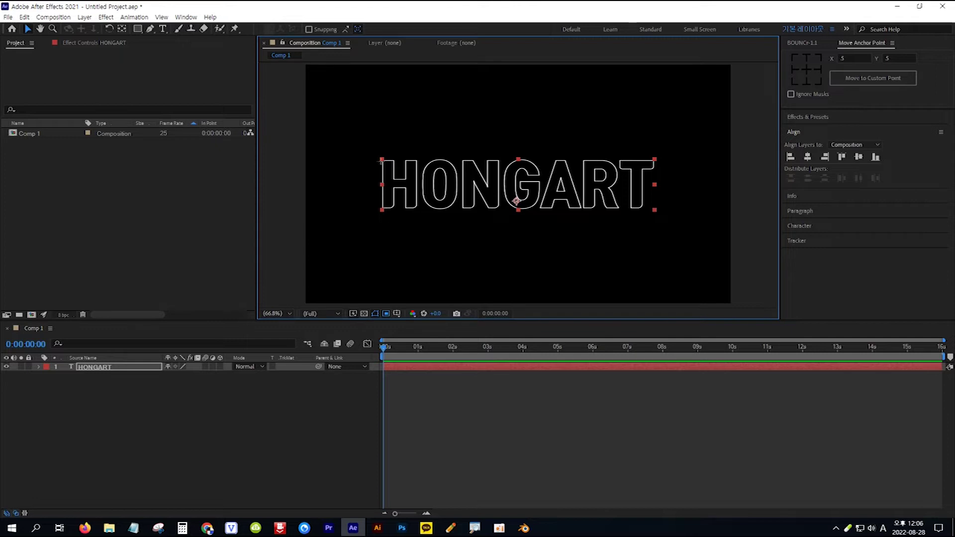
{"action": "left_click_drag", "start_coordinate": [374, 149], "coordinate": [667, 225]}
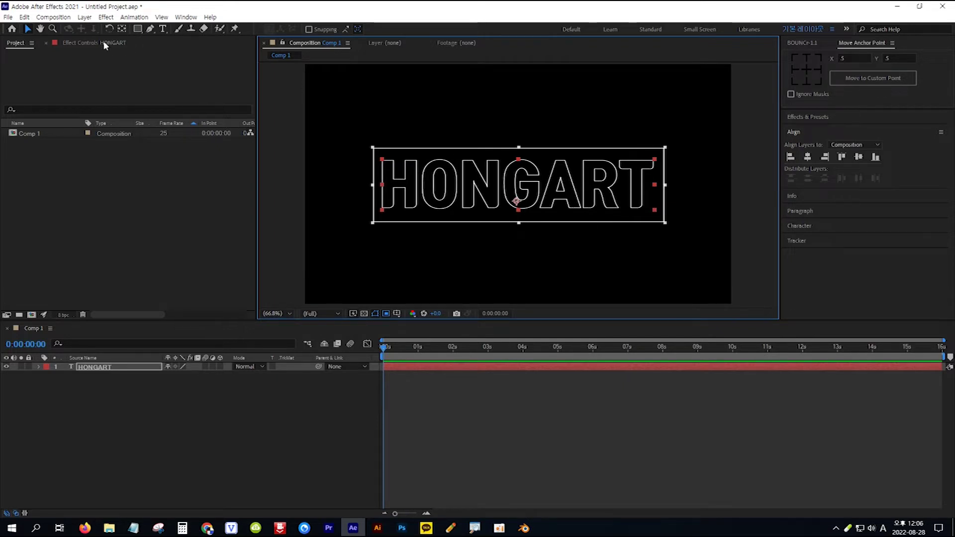
{"action": "left_click", "coordinate": [53, 17]}
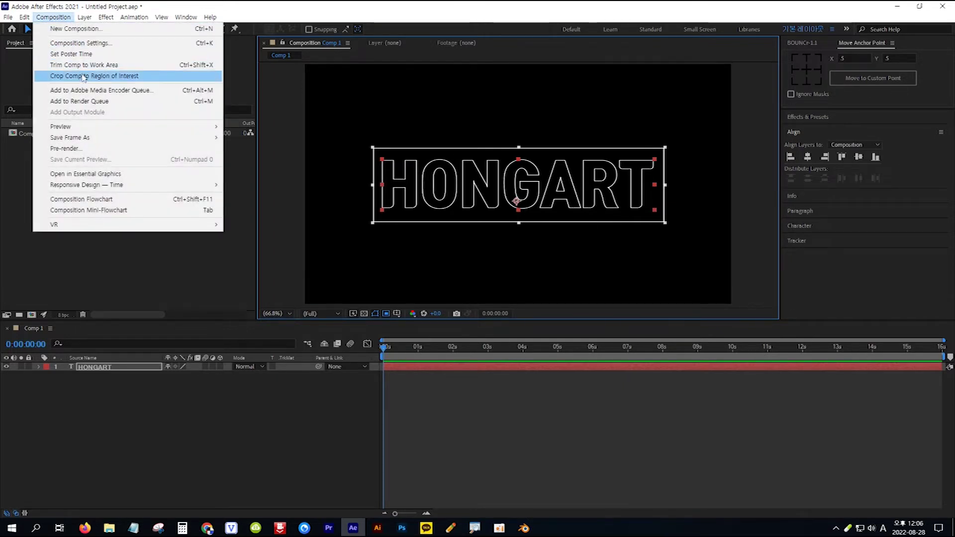
{"action": "left_click", "coordinate": [151, 79]}
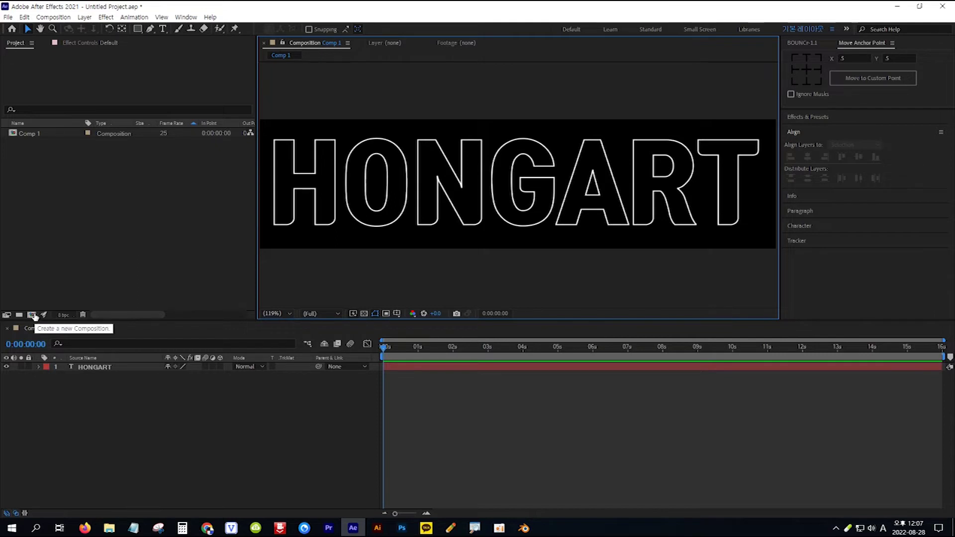
Step: Create a new composition, Comp 2, with the HDTV 1080 29.97 preset and place Comp 1 in it as a layer
{"action": "left_click", "coordinate": [30, 315]}
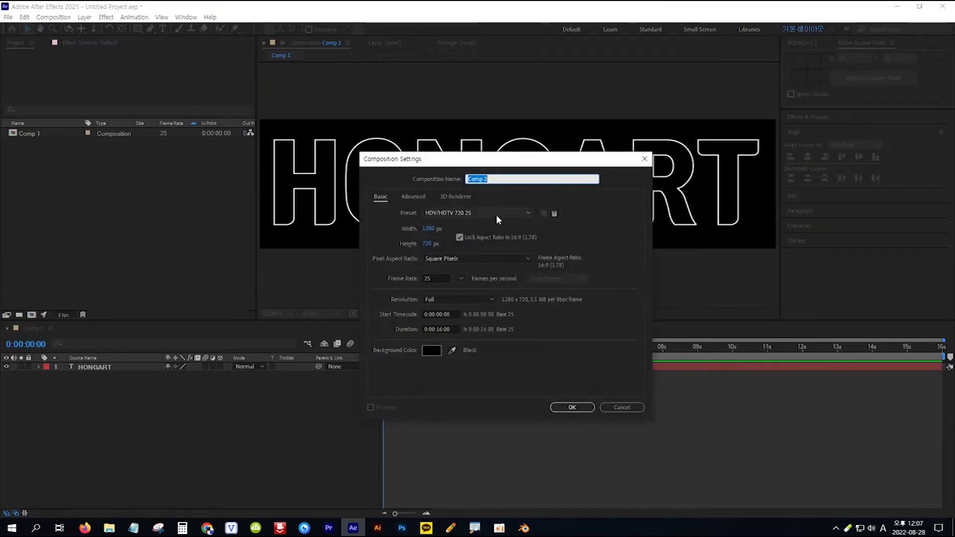
{"action": "left_click", "coordinate": [497, 213]}
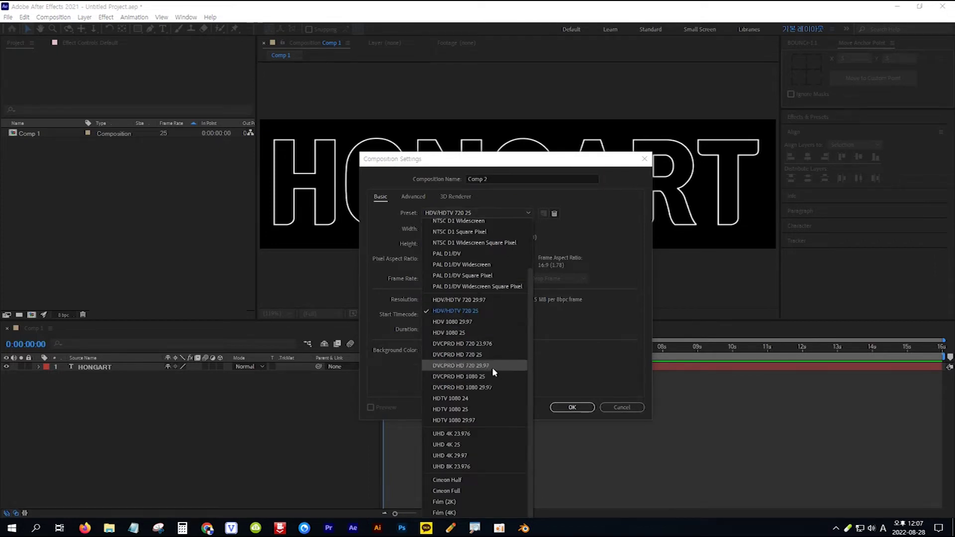
{"action": "left_click", "coordinate": [496, 421]}
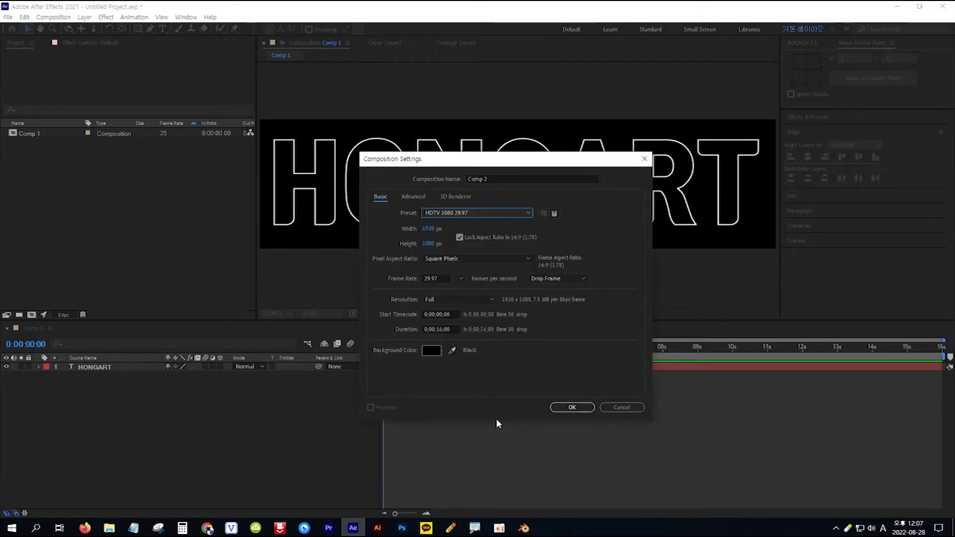
{"action": "left_click", "coordinate": [572, 407]}
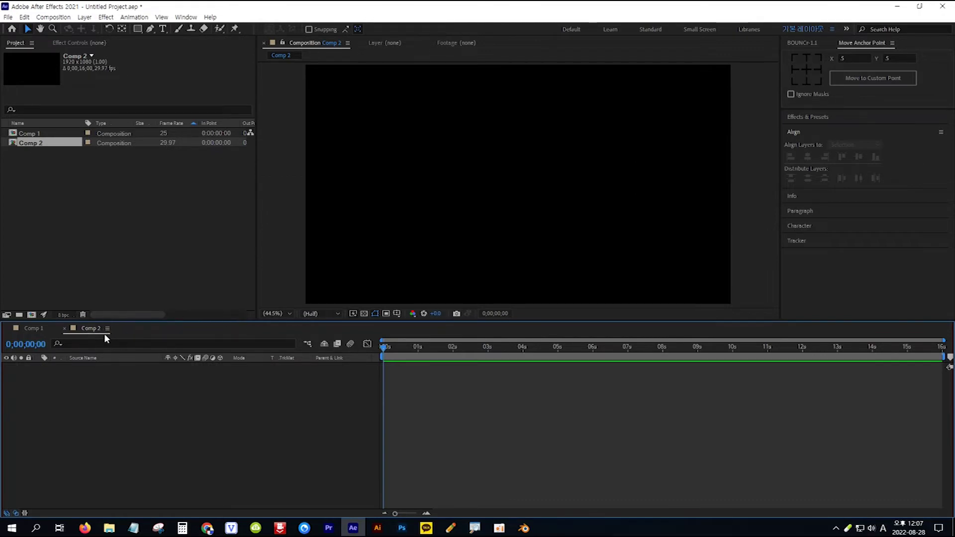
{"action": "left_click_drag", "start_coordinate": [64, 133], "coordinate": [111, 377]}
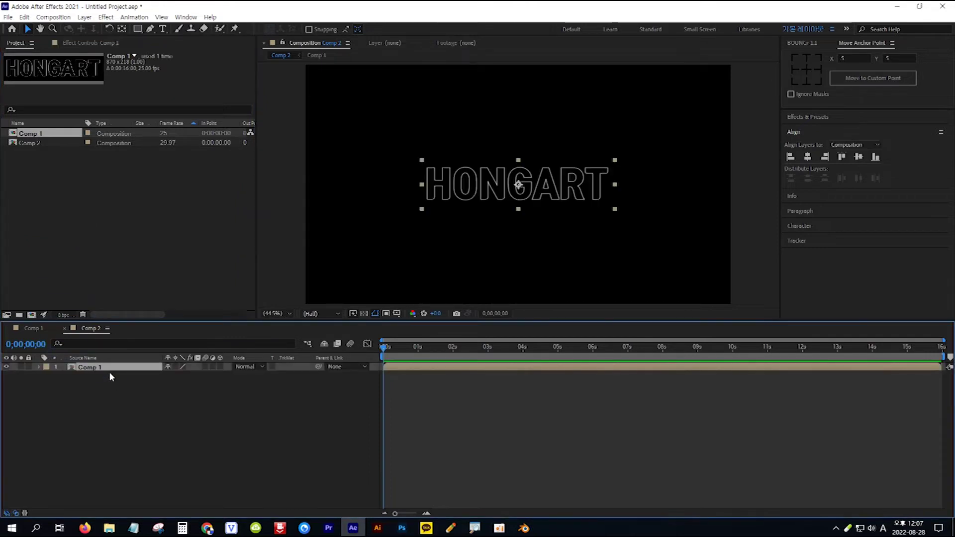
Step: Make the Comp 1 layer 3D and set its Z position to -10
{"action": "left_click", "coordinate": [220, 366]}
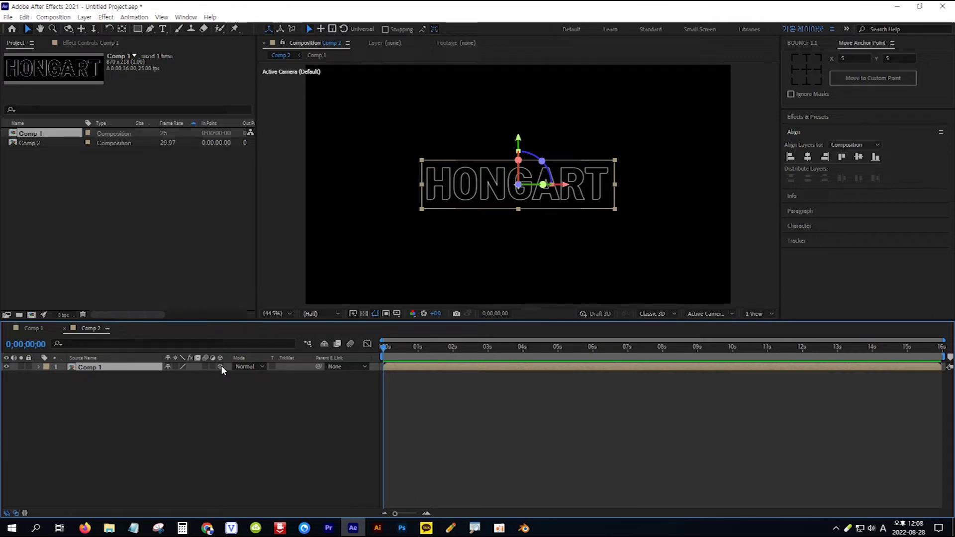
{"action": "key", "text": "p"}
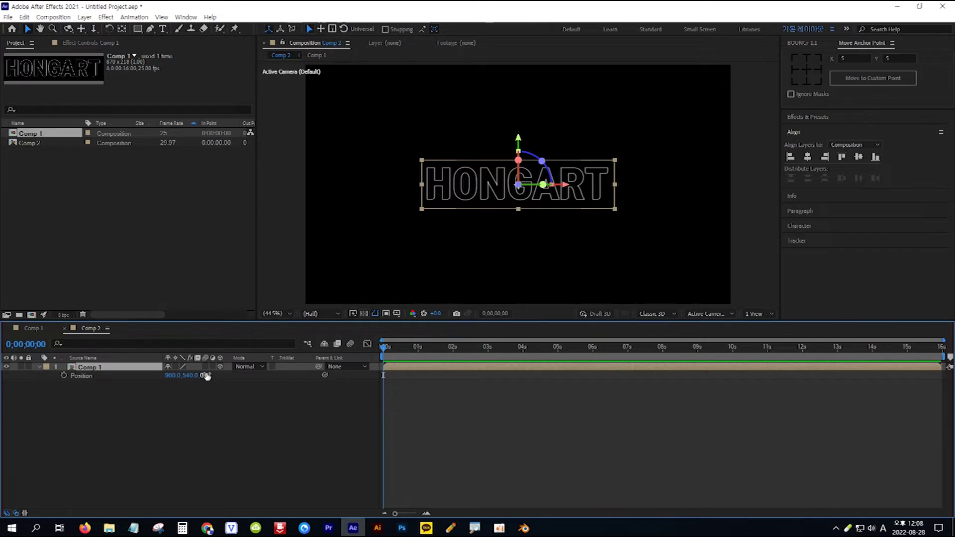
{"action": "left_click", "coordinate": [204, 376]}
{"action": "type", "text": "-10"}
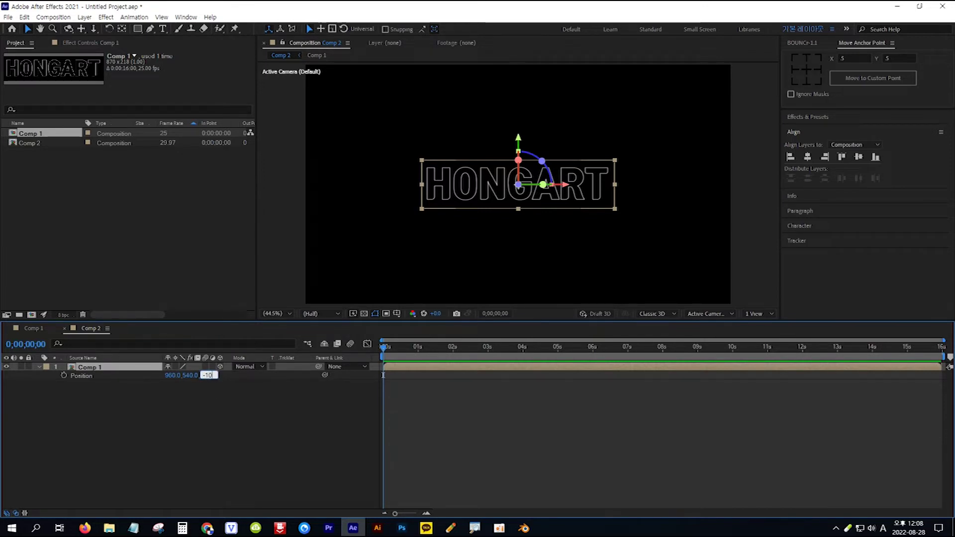
{"action": "key", "text": "Return"}
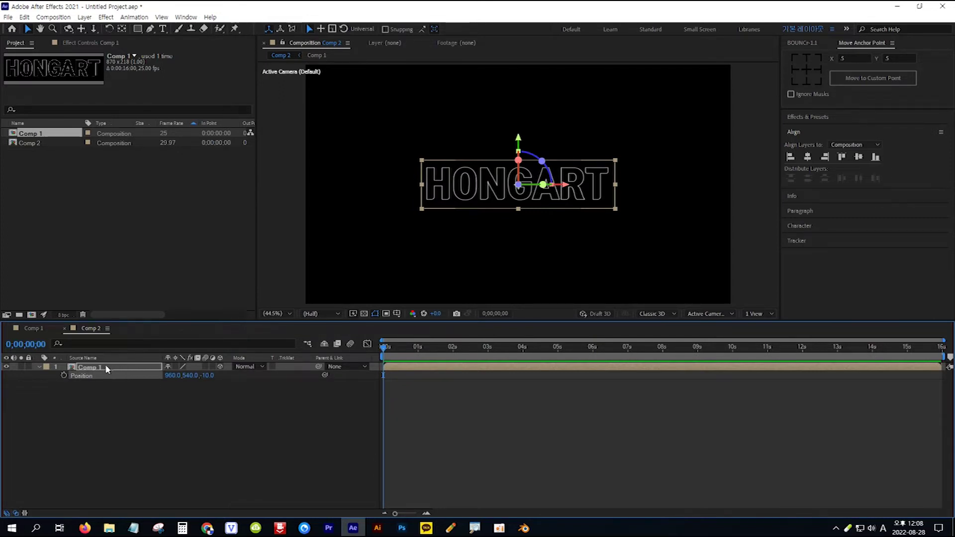
Step: Duplicate the Comp 1 layer repeatedly to get ten stacked layers in Comp 2
{"action": "left_click", "coordinate": [125, 369]}
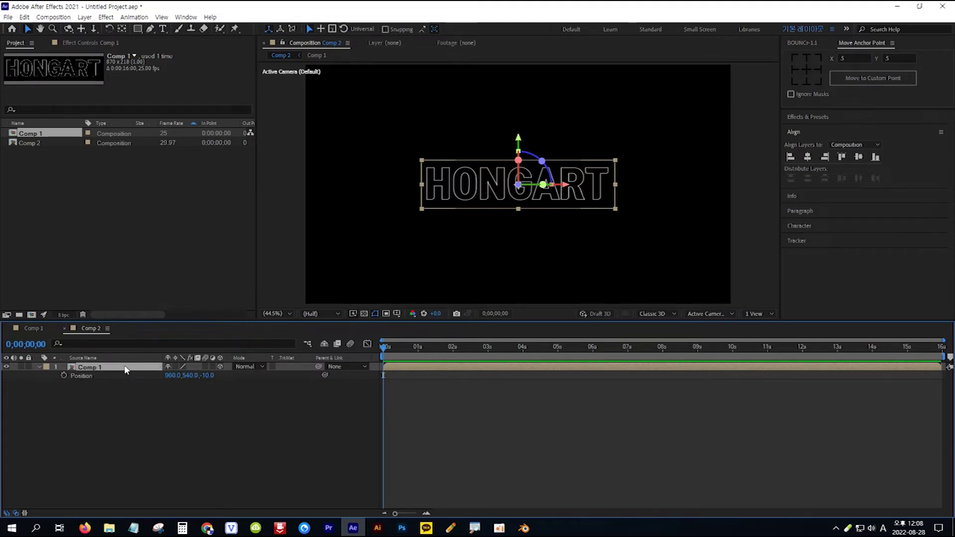
{"action": "key", "text": "ctrl+d"}
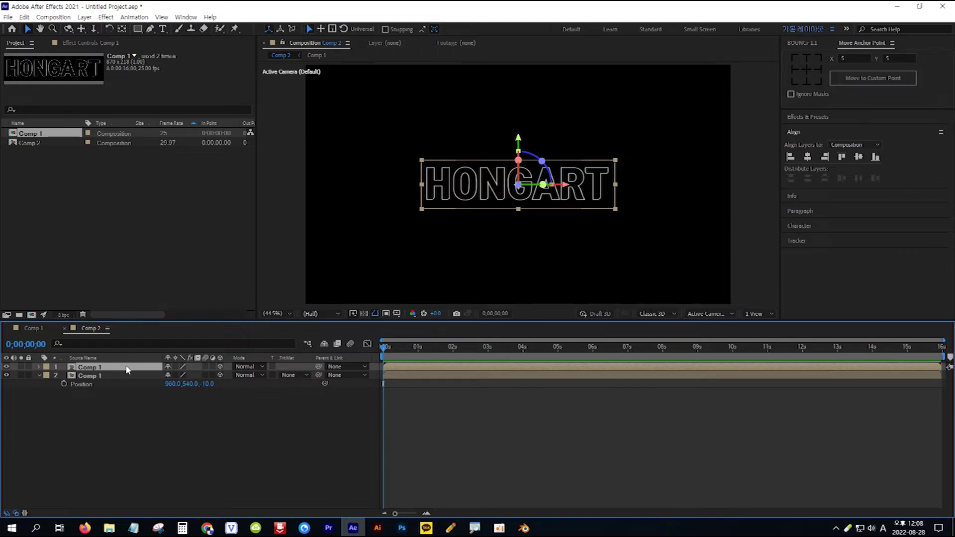
{"action": "key", "text": "ctrl+d"}
{"action": "key", "text": "ctrl+d"}
{"action": "key", "text": "ctrl+d"}
{"action": "key", "text": "ctrl+d"}
{"action": "key", "text": "ctrl+d"}
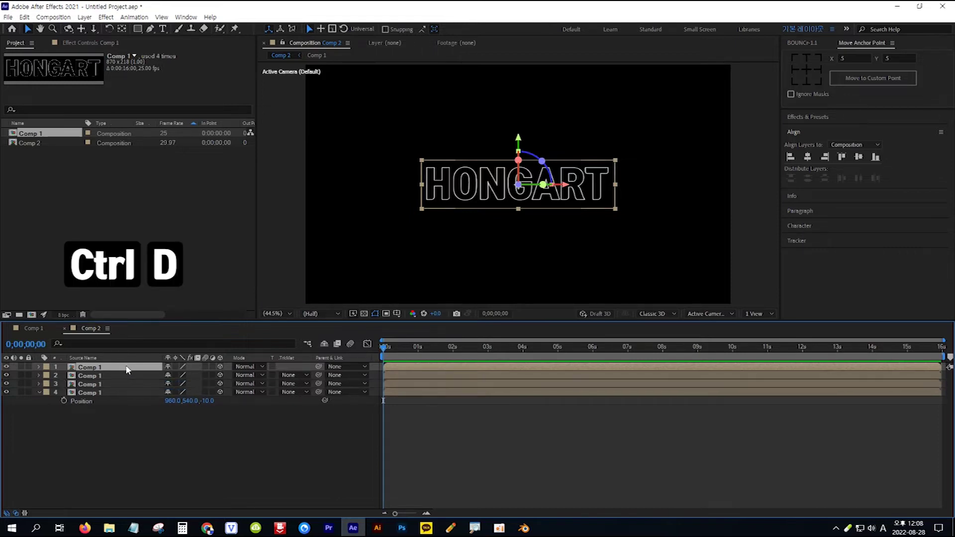
{"action": "key", "text": "ctrl+d"}
{"action": "key", "text": "ctrl+d"}
{"action": "key", "text": "ctrl+d"}
{"action": "key", "text": "ctrl+d"}
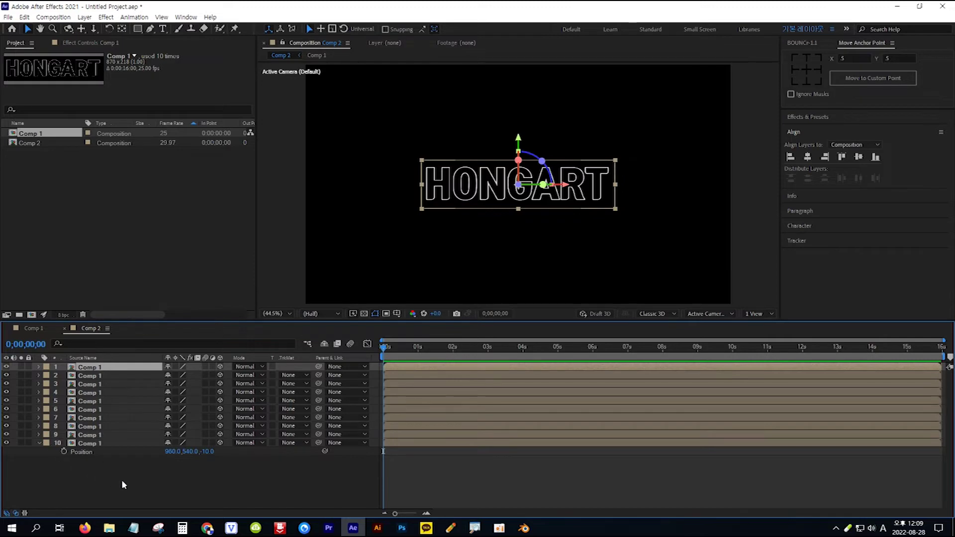
Step: Reveal the Position of all ten layers and set the Z position of layers 2, 3 and 4 to -20, -30 and -40
{"action": "left_click_drag", "start_coordinate": [147, 488], "coordinate": [80, 361]}
{"action": "key", "text": "p"}
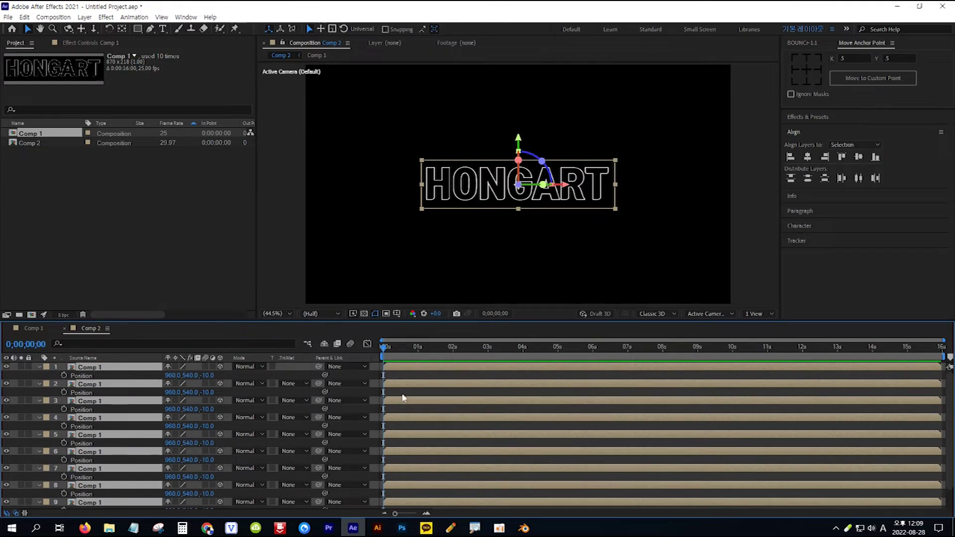
{"action": "left_click", "coordinate": [403, 394]}
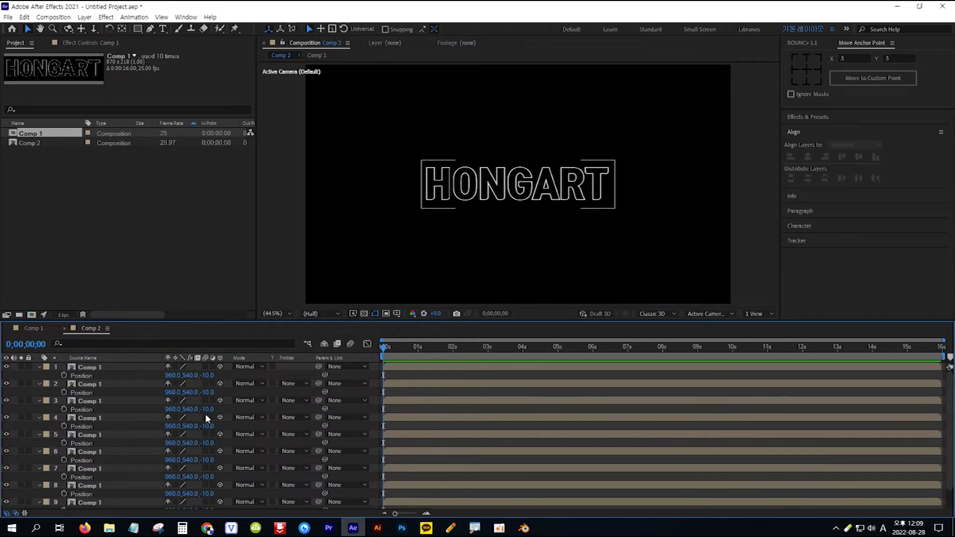
{"action": "left_click", "coordinate": [208, 391]}
{"action": "type", "text": "-"}
{"action": "key", "text": "Return"}
{"action": "left_click", "coordinate": [208, 408]}
{"action": "type", "text": "-30"}
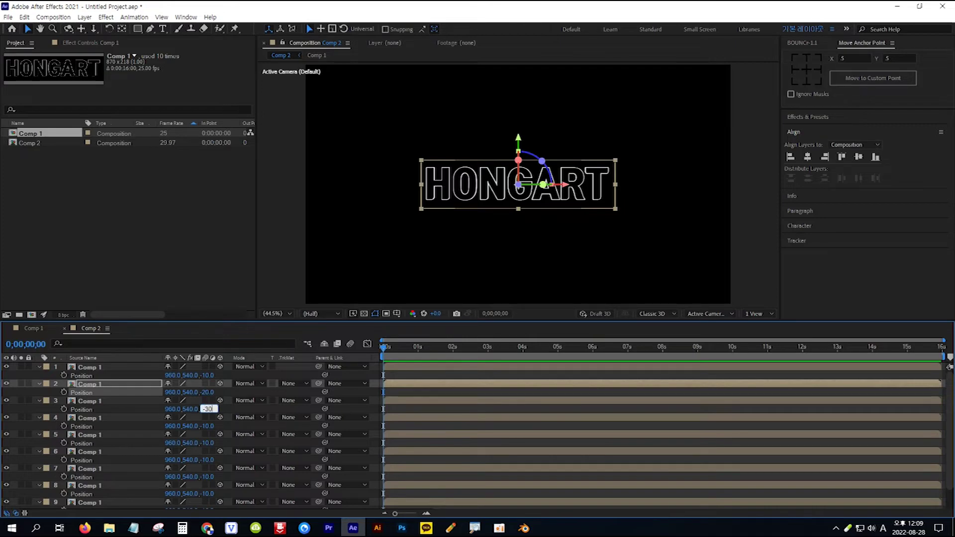
{"action": "key", "text": "Return"}
{"action": "left_click", "coordinate": [207, 426]}
{"action": "type", "text": "-40"}
{"action": "key", "text": "Return"}
Step: Set the Z position of layers 5, 6, 7 and 8 to -50, -60, -70 and -80
{"action": "left_click", "coordinate": [207, 443]}
{"action": "type", "text": "-50"}
{"action": "left_click", "coordinate": [208, 459]}
{"action": "type", "text": "-60"}
{"action": "left_click", "coordinate": [207, 476]}
{"action": "type", "text": "-70"}
{"action": "left_click", "coordinate": [208, 494]}
{"action": "type", "text": "-8"}
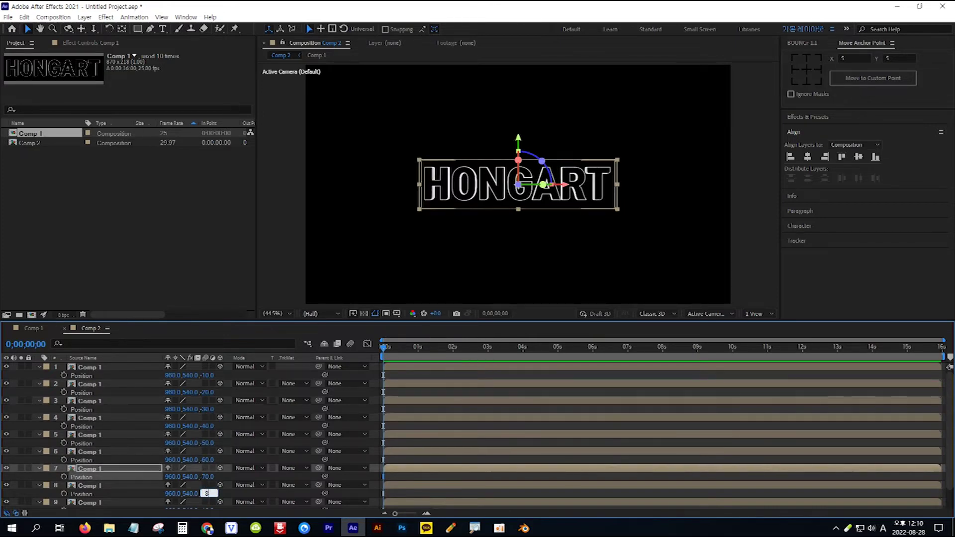
{"action": "type", "text": "0"}
{"action": "key", "text": "Return"}
Step: Set the Z position of layers 9 and 10 to -90 and -100
{"action": "scroll", "coordinate": [215, 486], "scroll_direction": "down", "scroll_amount": 1}
{"action": "left_click", "coordinate": [207, 487]}
{"action": "type", "text": "-90"}
{"action": "key", "text": "Return"}
{"action": "left_click", "coordinate": [207, 505]}
{"action": "type", "text": "-100"}
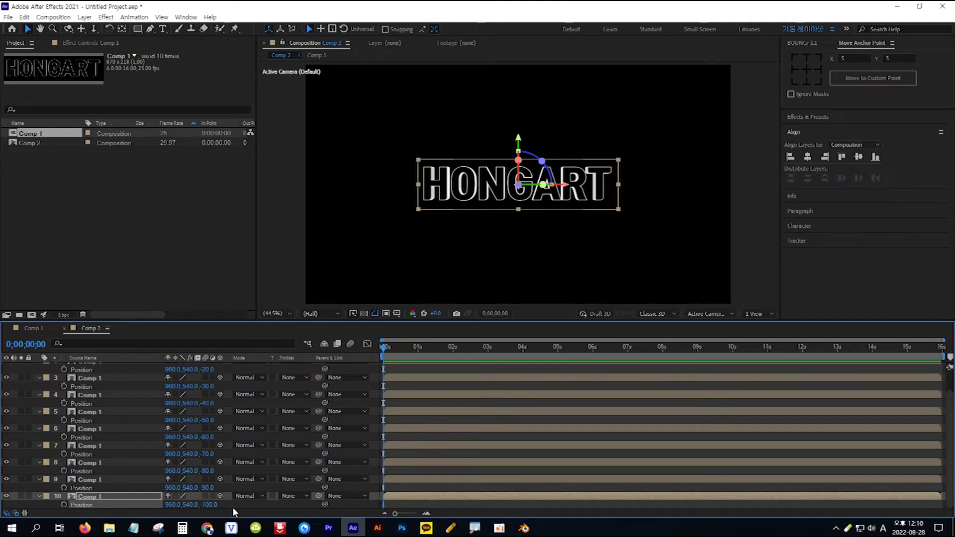
Step: Select all ten Comp 1 layers and collapse their Position properties
{"action": "key", "text": "ctrl+a"}
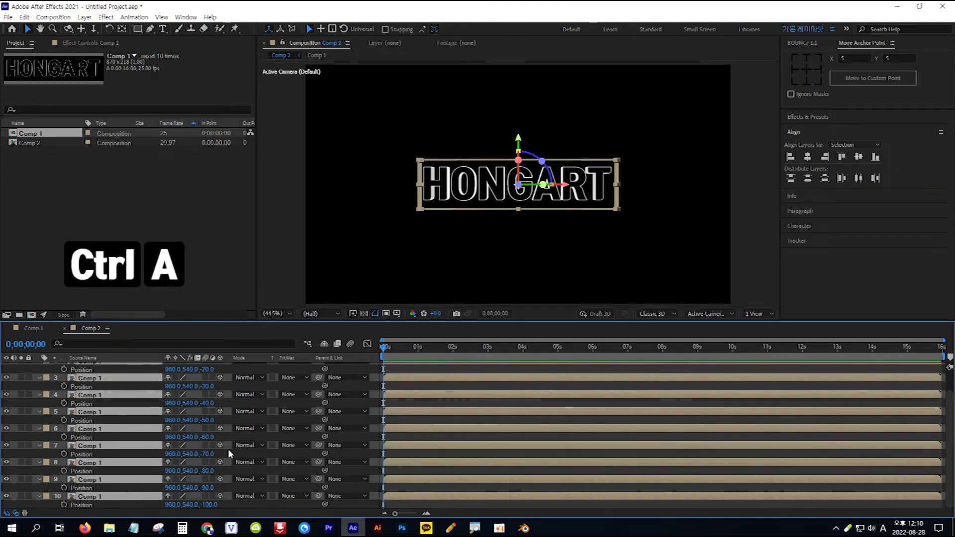
{"action": "key", "text": "p"}
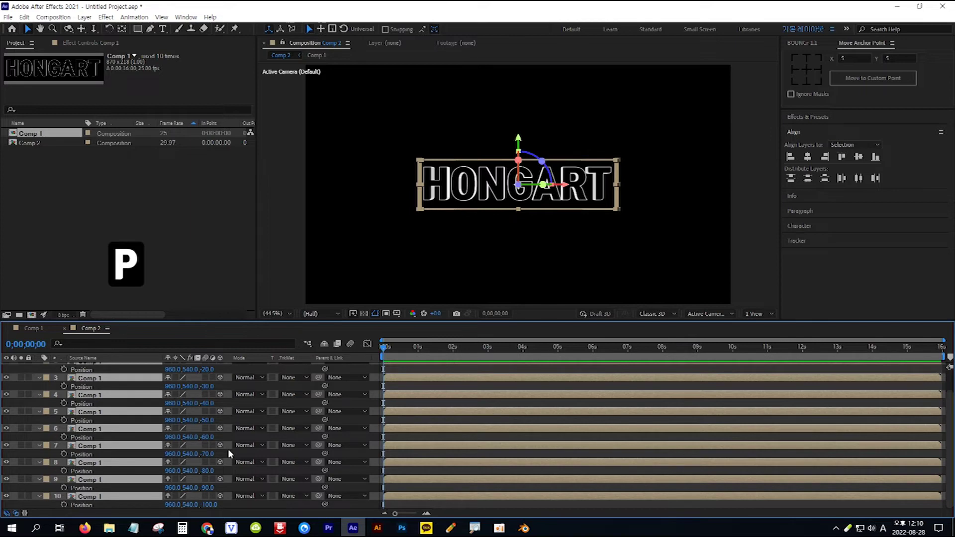
{"action": "key", "text": "p"}
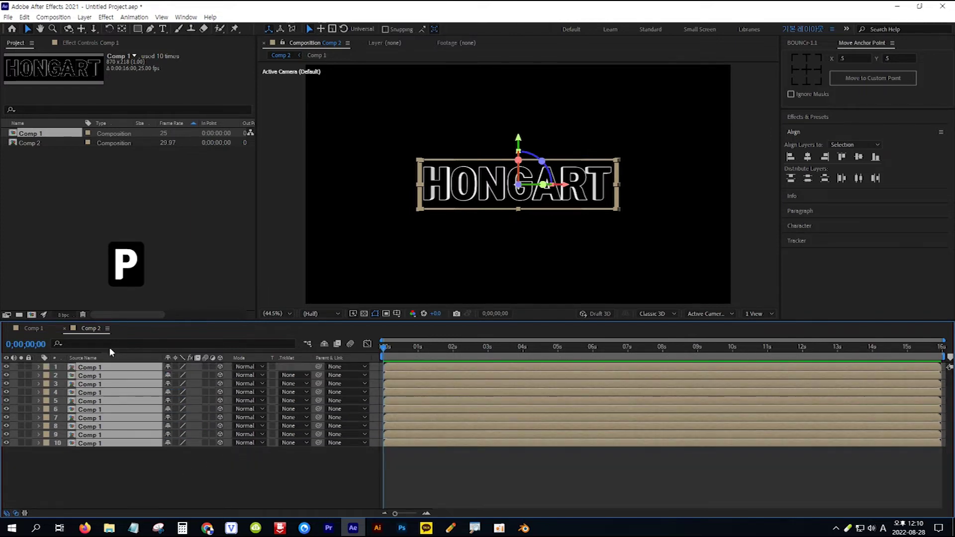
Step: Deselect the Comp 1 layers and add a two-node camera to Comp 2 using the 35mm preset
{"action": "left_click", "coordinate": [163, 484]}
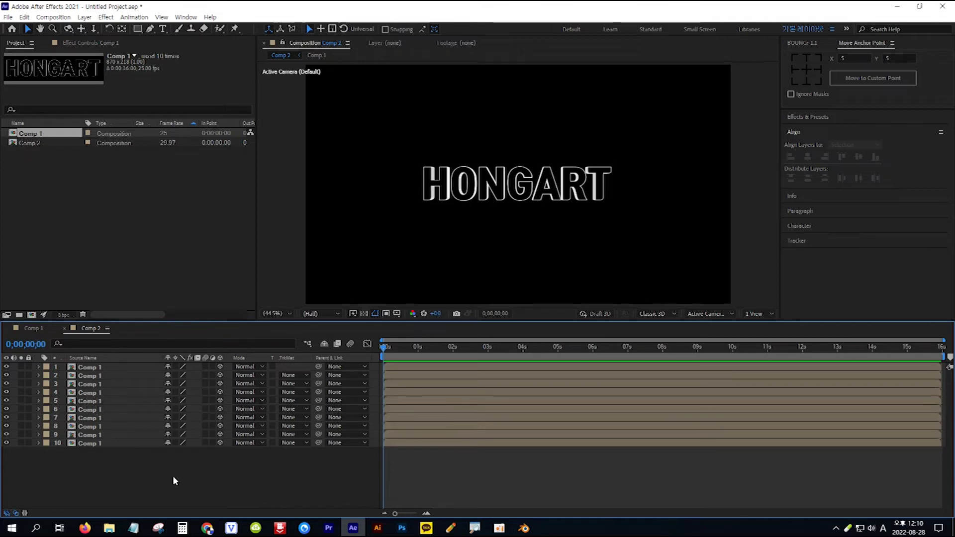
{"action": "left_click", "coordinate": [85, 17]}
{"action": "mouse_move", "coordinate": [159, 29]}
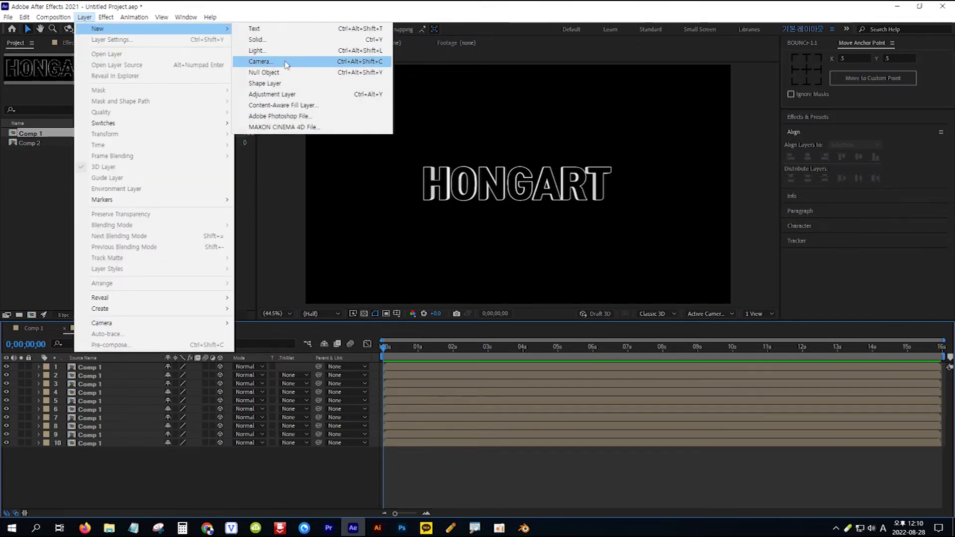
{"action": "left_click", "coordinate": [286, 65]}
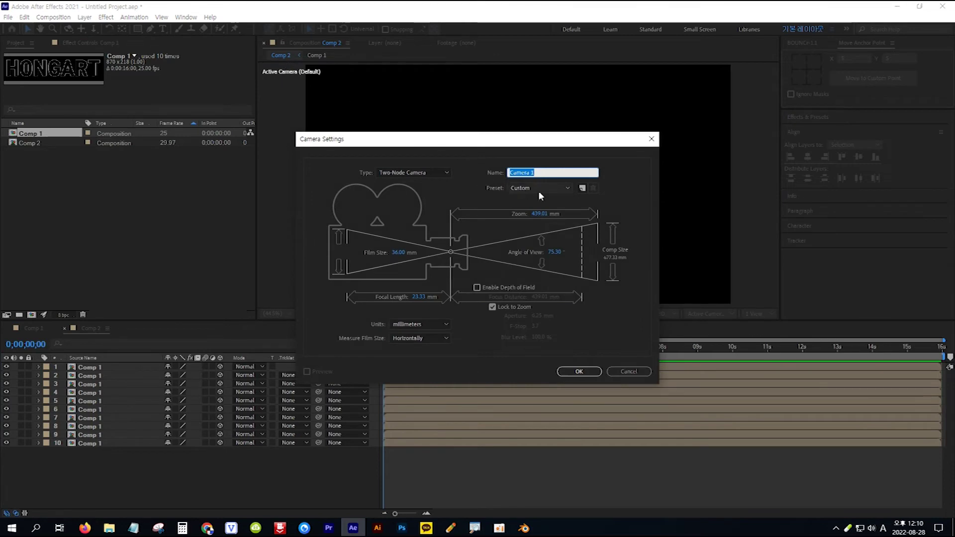
{"action": "left_click", "coordinate": [567, 188]}
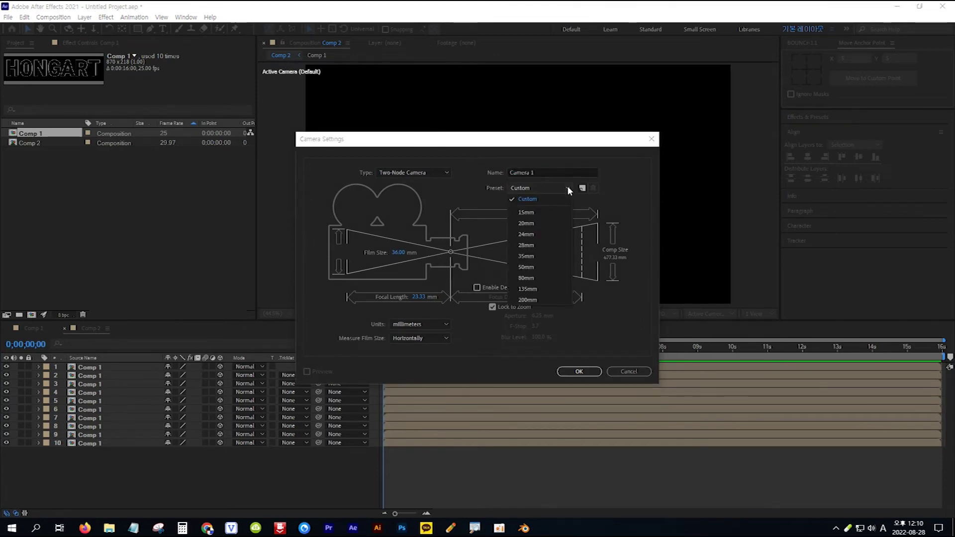
{"action": "left_click", "coordinate": [539, 254]}
{"action": "left_click", "coordinate": [580, 372]}
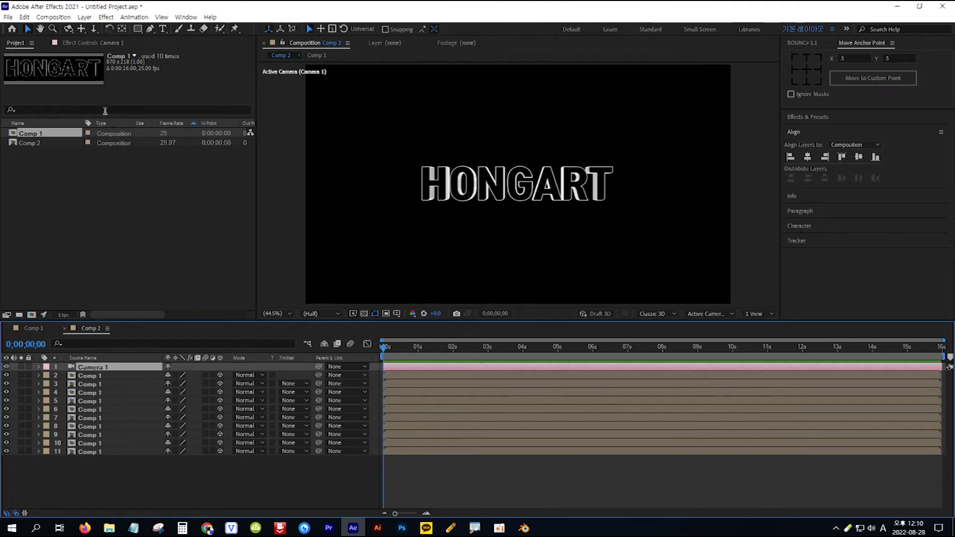
Step: Add a null object, make it a 3D layer and parent Camera 1 to it
{"action": "left_click", "coordinate": [85, 17]}
{"action": "mouse_move", "coordinate": [88, 31]}
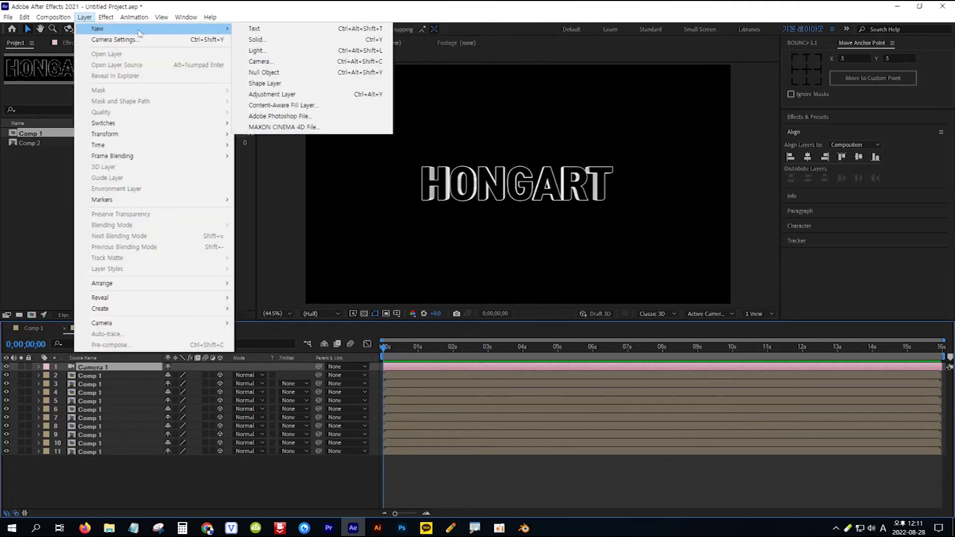
{"action": "left_click", "coordinate": [301, 77]}
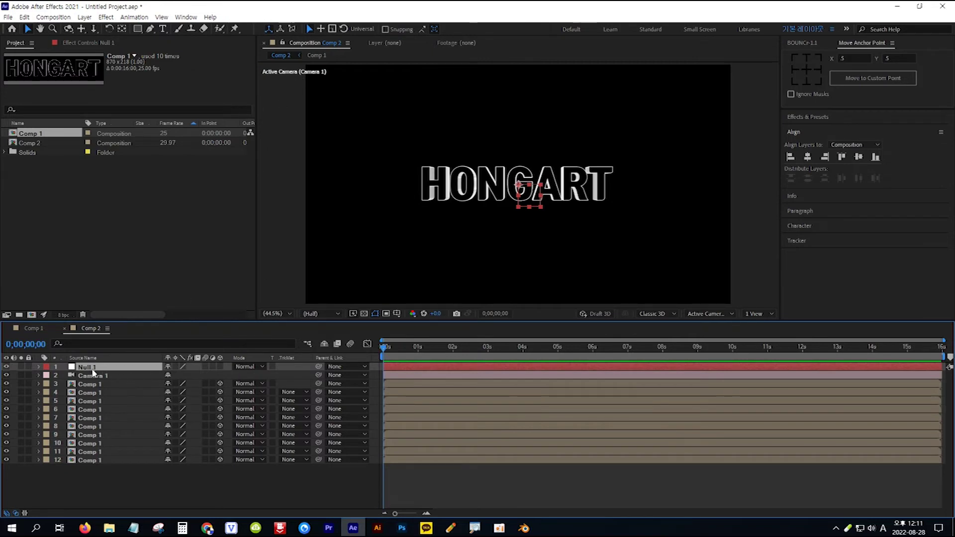
{"action": "left_click", "coordinate": [219, 366]}
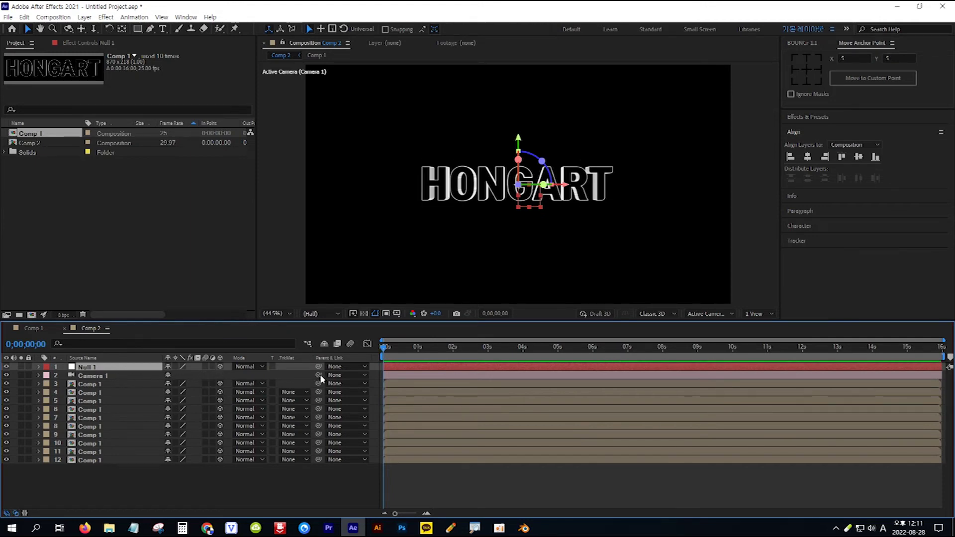
{"action": "left_click_drag", "start_coordinate": [318, 375], "coordinate": [104, 367]}
Step: Set the null's X, Y and Z Rotation to 29°, 37° and 2°, and keyframe its Y Rotation at 0;00;00;00
{"action": "key", "text": "r"}
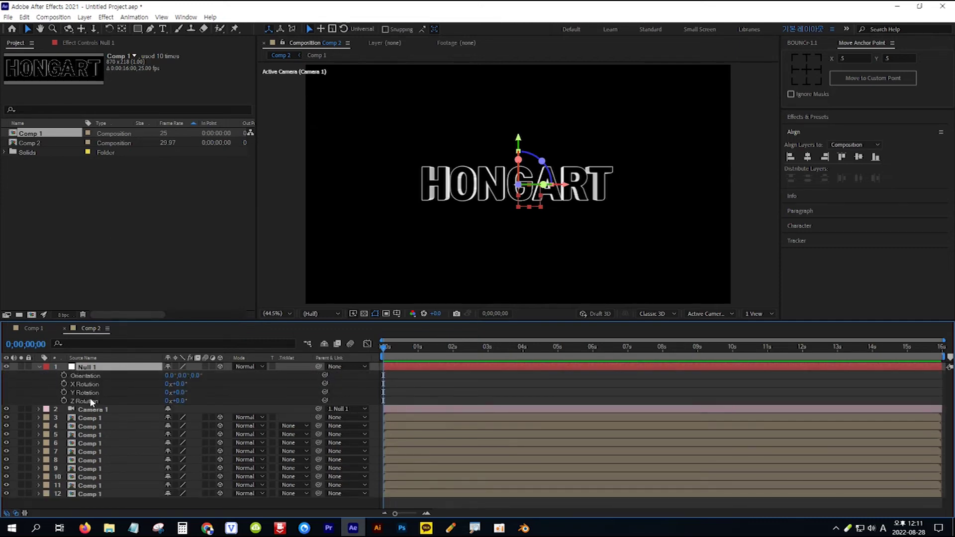
{"action": "left_click_drag", "start_coordinate": [166, 385], "coordinate": [184, 403]}
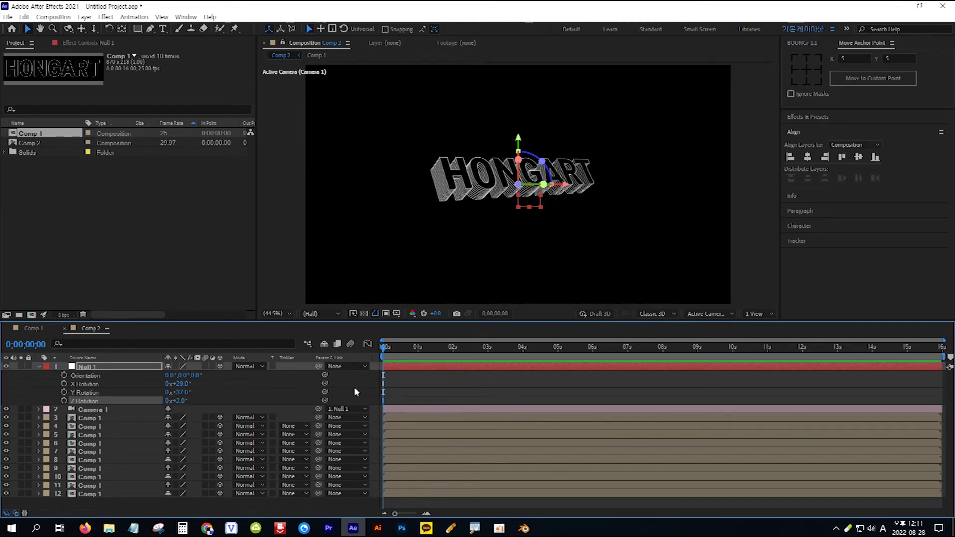
{"action": "left_click", "coordinate": [64, 393]}
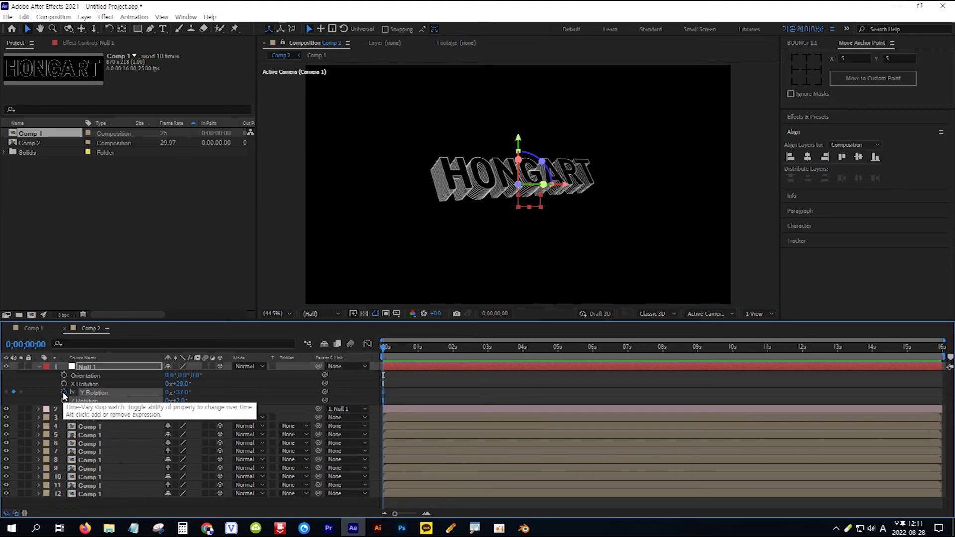
Step: Keyframe the null's Y Rotation at 0;00;04;00 with a value of 1x+26°
{"action": "left_click", "coordinate": [31, 345]}
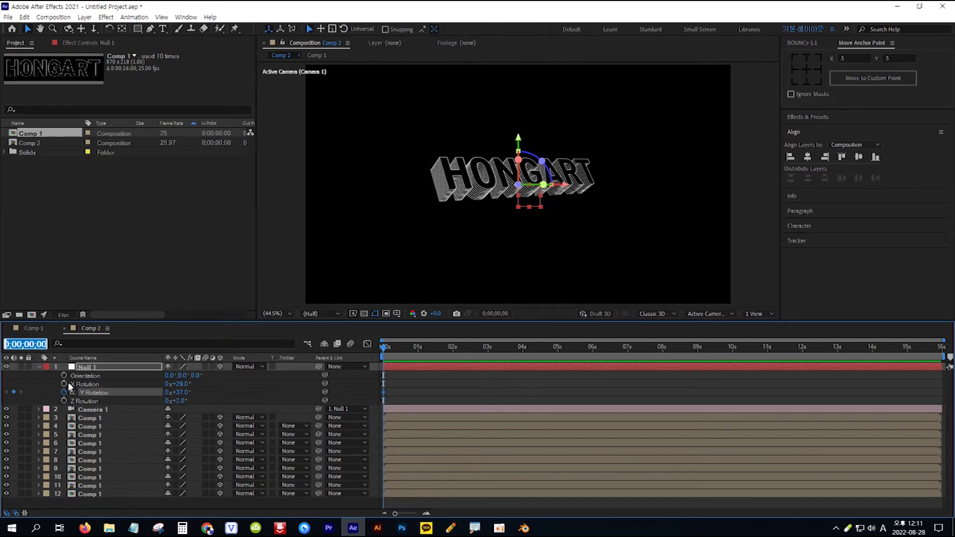
{"action": "type", "text": "4."}
{"action": "key", "text": "Return"}
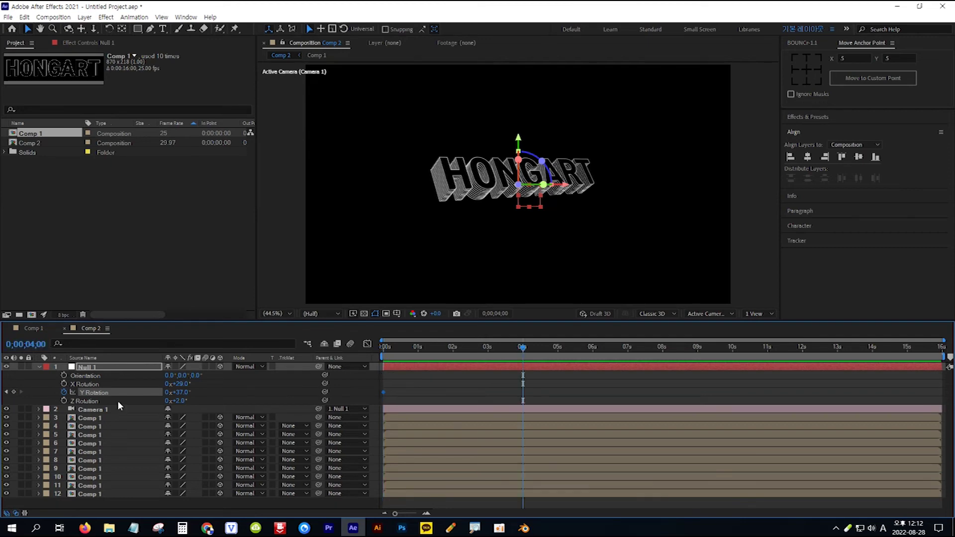
{"action": "left_click", "coordinate": [182, 392]}
{"action": "type", "text": "58"}
{"action": "key", "text": "Return"}
{"action": "left_click_drag", "start_coordinate": [189, 392], "coordinate": [366, 408]}
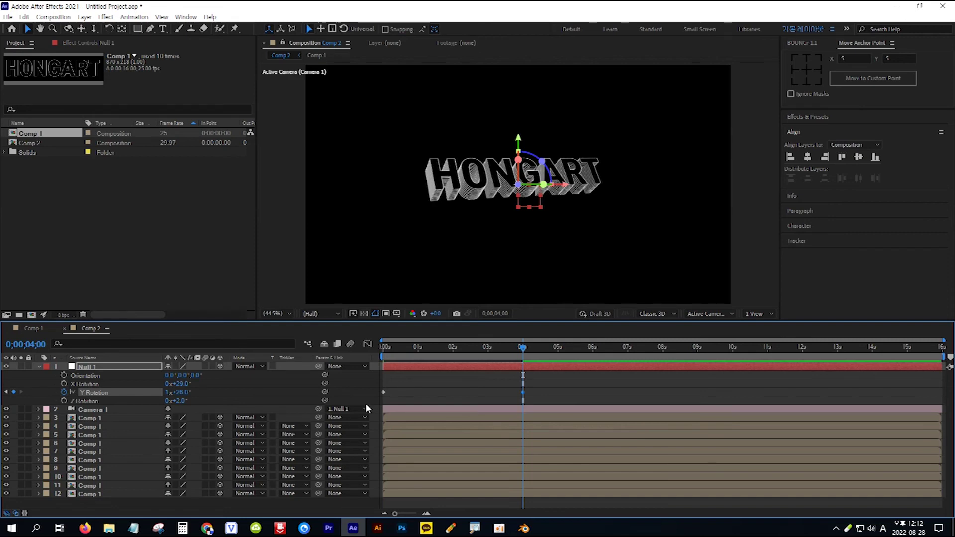
Step: End the work area at 0;00;05;00 and preview the camera rotation from the start
{"action": "left_click", "coordinate": [35, 343]}
{"action": "type", "text": "500"}
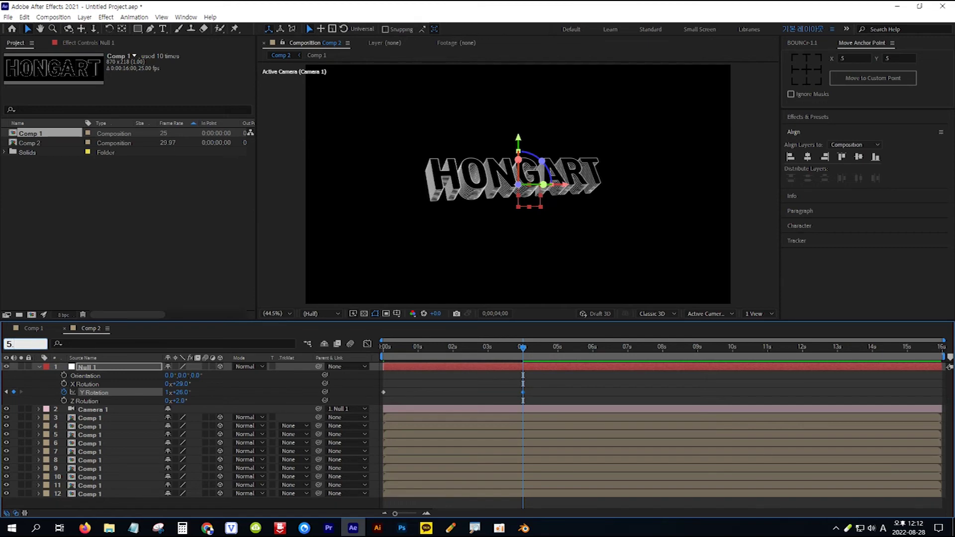
{"action": "key", "text": "Return"}
{"action": "key", "text": "n"}
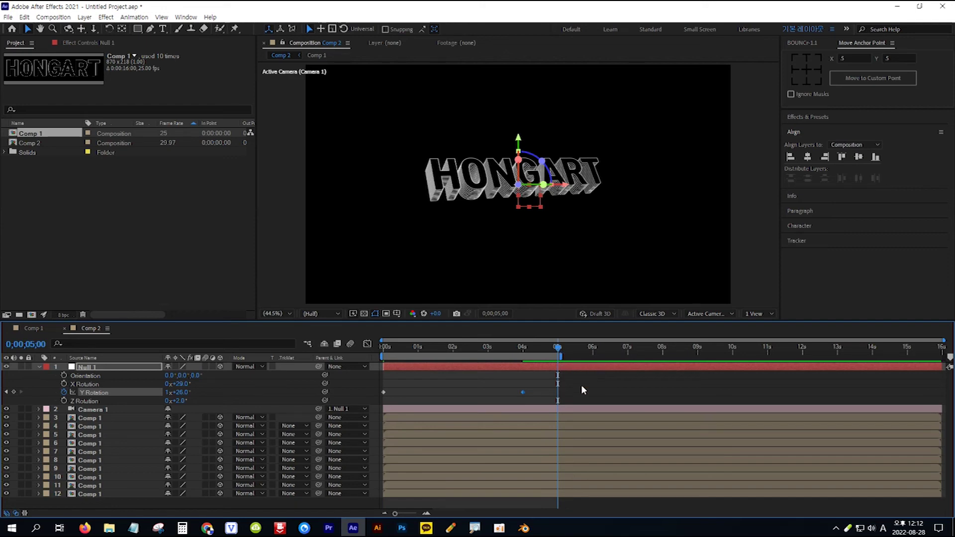
{"action": "key", "text": "Home"}
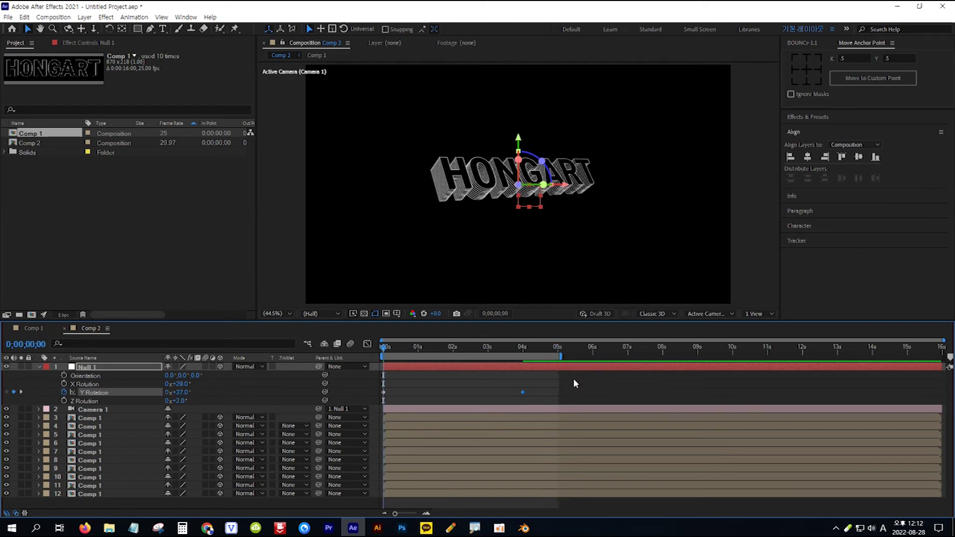
{"action": "key", "text": "space"}
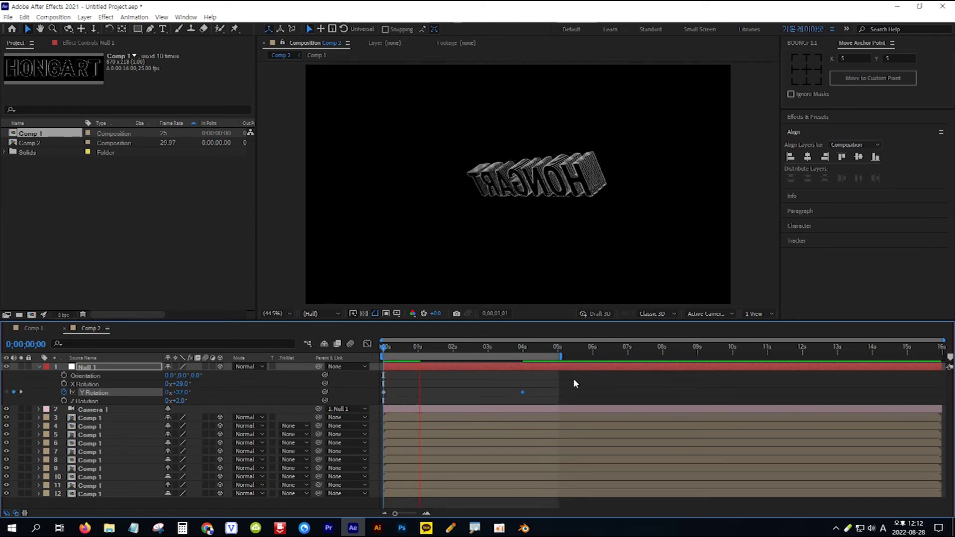
{"action": "key", "text": "space"}
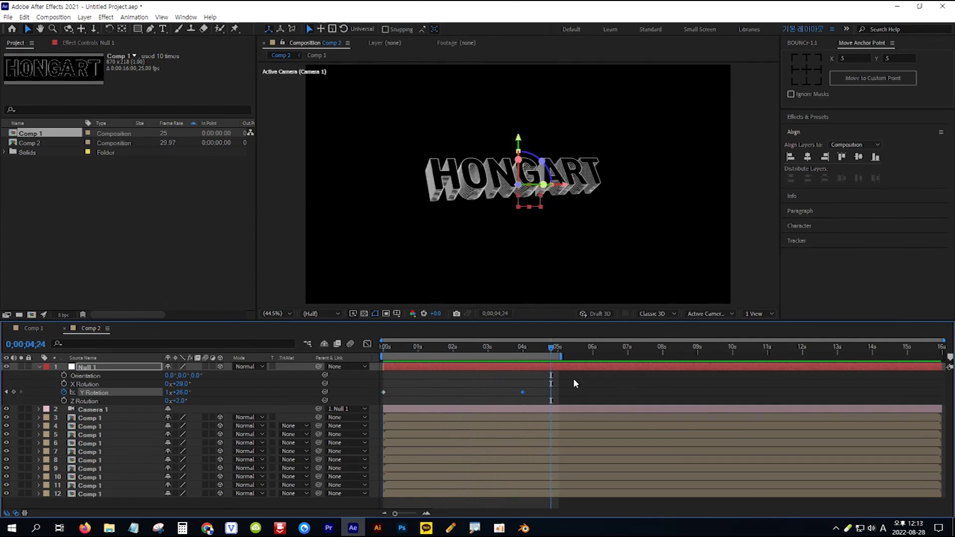
Step: Scale the null to 60% on all axes, preview the animation and return to the first frame
{"action": "left_click", "coordinate": [115, 369]}
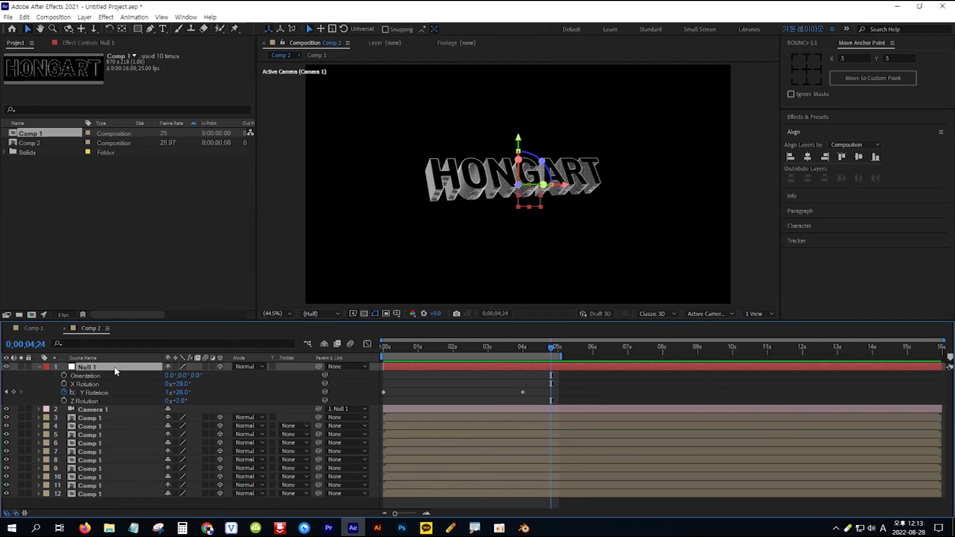
{"action": "key", "text": "s"}
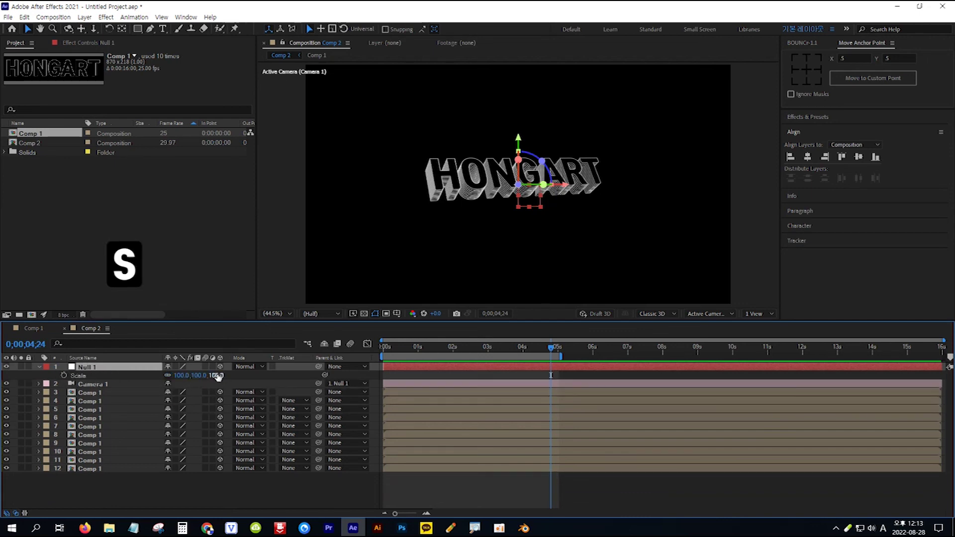
{"action": "left_click_drag", "start_coordinate": [220, 375], "coordinate": [202, 378]}
{"action": "key", "text": "space"}
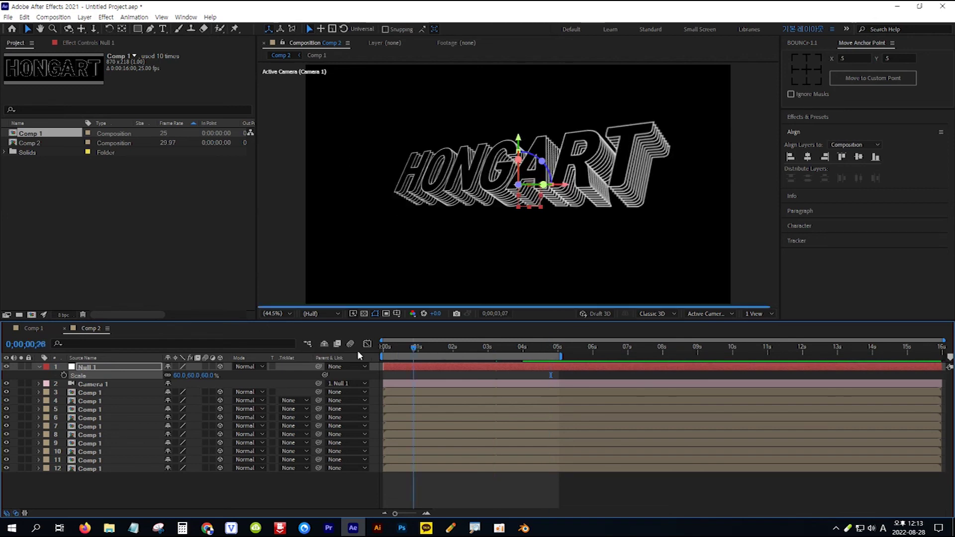
{"action": "key", "text": "Home"}
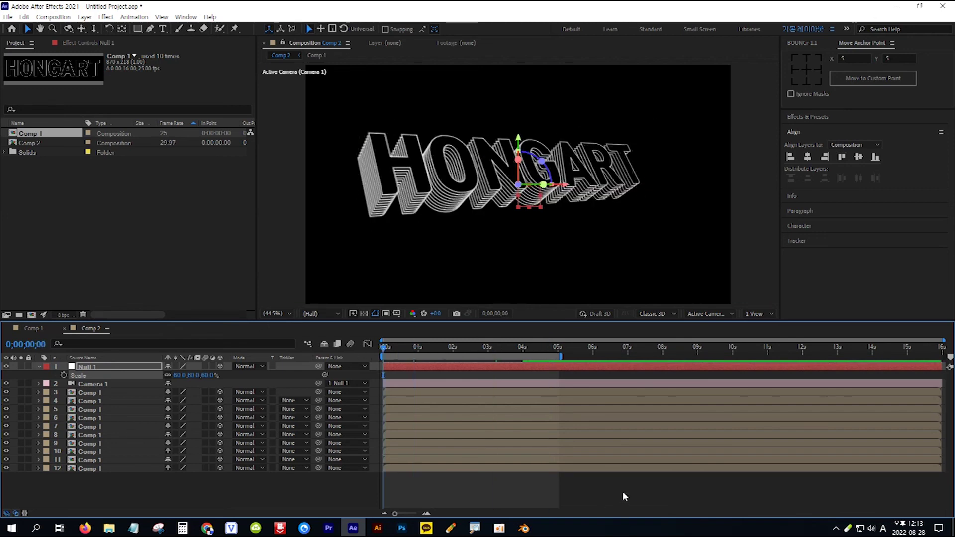